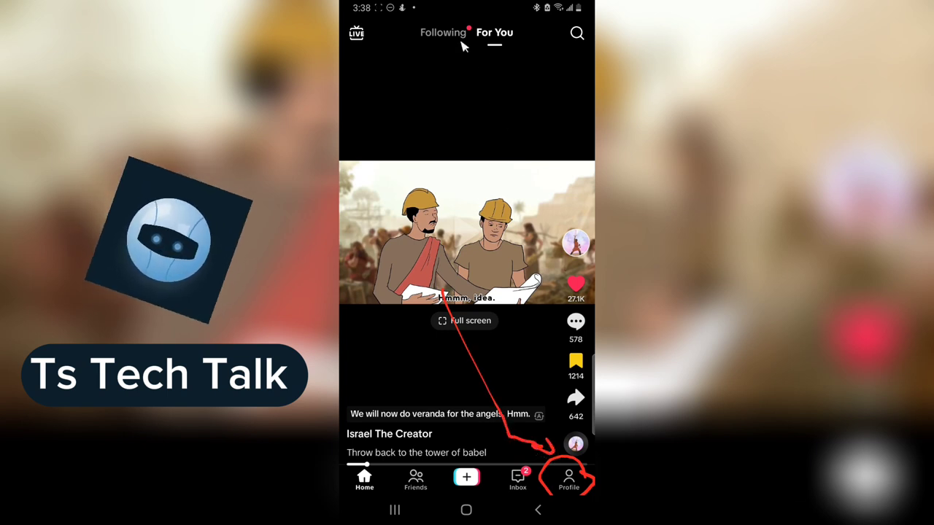
# Step: Switch from the For You feed to your own profile page via the bottom Profile tab
pyautogui.click(575, 489)
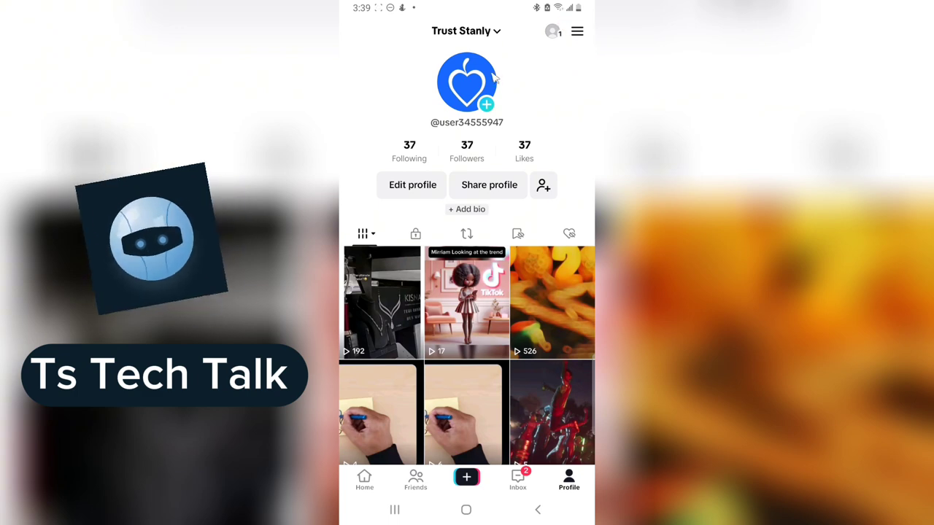
# Step: From the profile menu's Creator tools, open Artist Hub under More tools
pyautogui.click(577, 35)
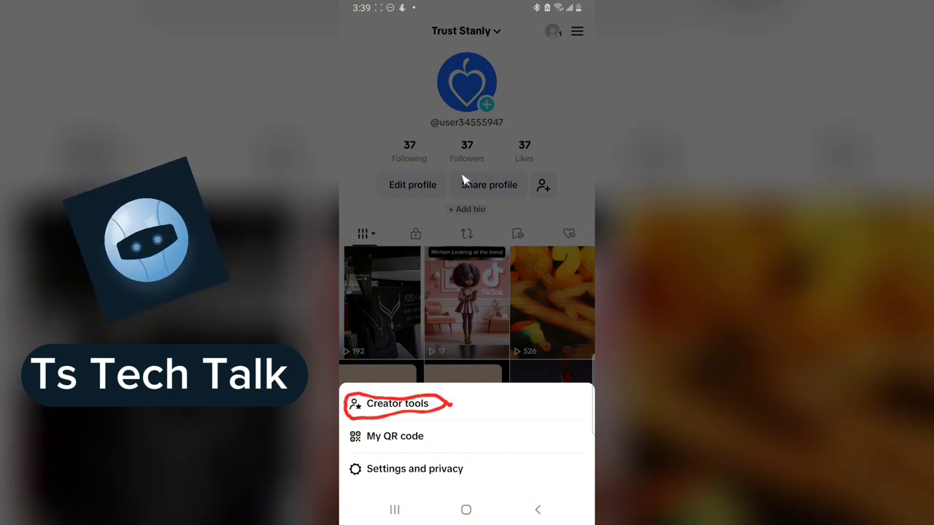
pyautogui.click(415, 403)
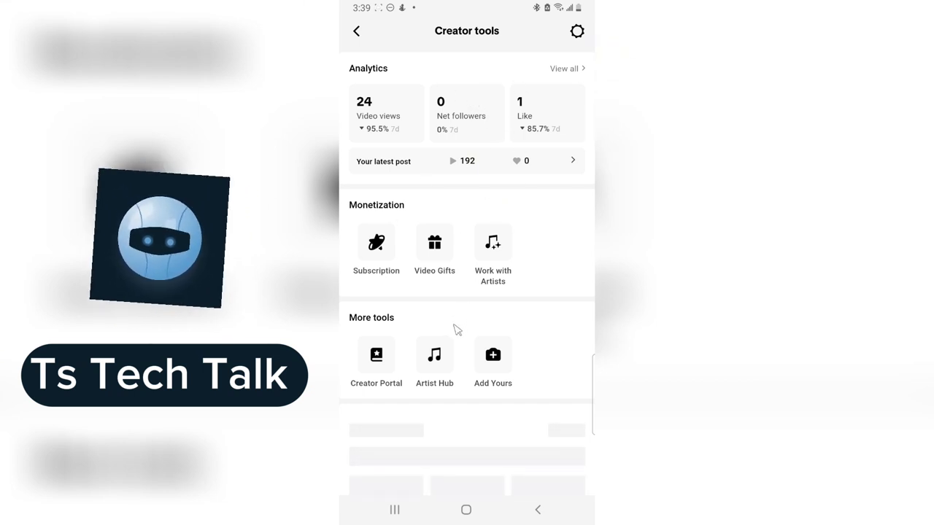
pyautogui.moveTo(452, 326)
pyautogui.mouseDown()
pyautogui.moveTo(436, 326)
pyautogui.moveTo(413, 385)
pyautogui.moveTo(464, 377)
pyautogui.mouseUp()
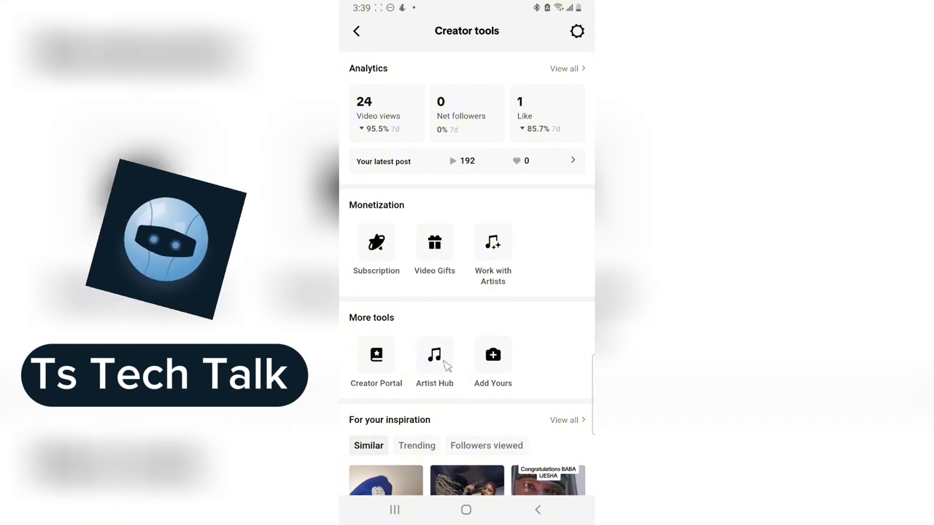
pyautogui.click(443, 355)
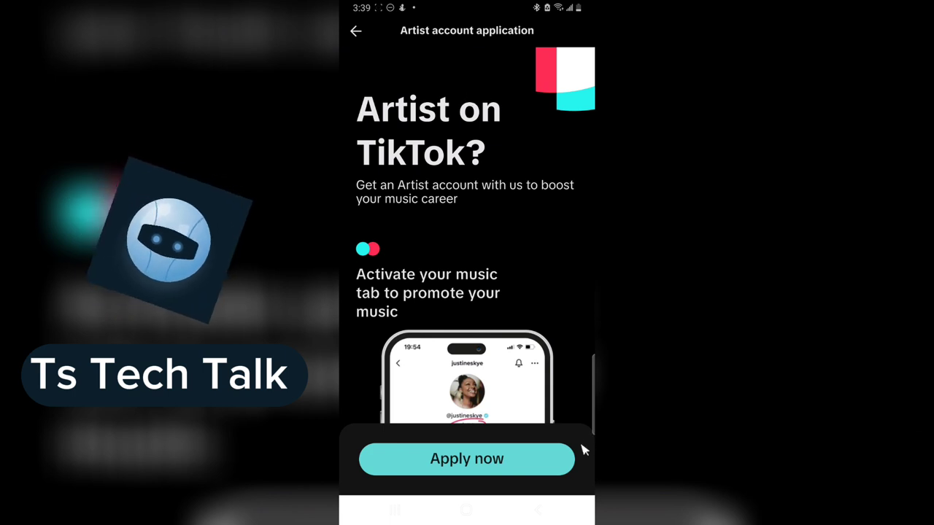
# Step: Start the Artist account application and search the autofilled artist name, which isn't found
pyautogui.moveTo(580, 442)
pyautogui.mouseDown()
pyautogui.moveTo(357, 418)
pyautogui.moveTo(342, 433)
pyautogui.moveTo(352, 478)
pyautogui.moveTo(427, 494)
pyautogui.moveTo(585, 447)
pyautogui.moveTo(566, 432)
pyautogui.mouseUp()
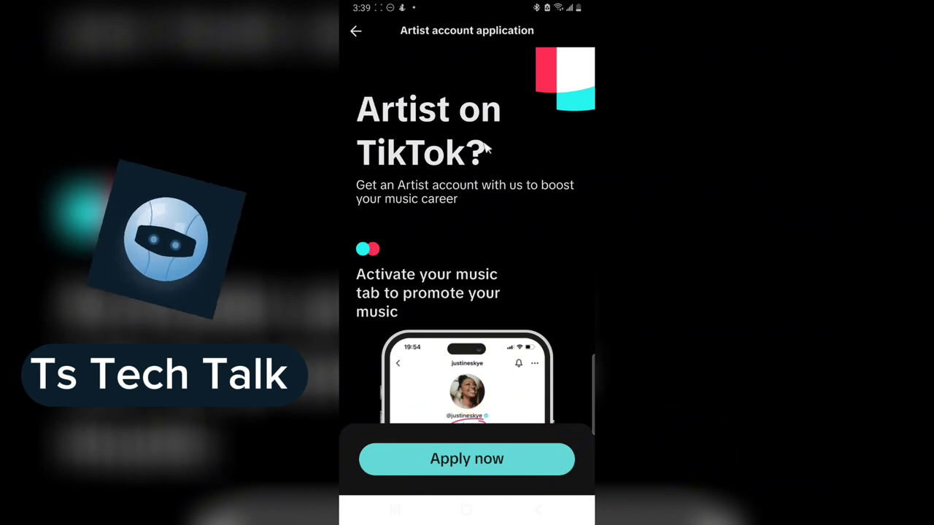
pyautogui.click(500, 461)
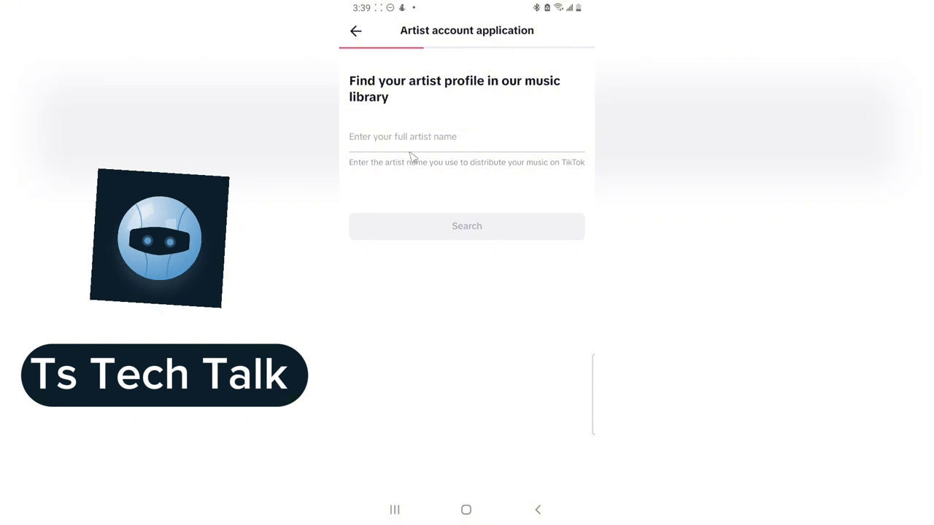
pyautogui.click(540, 168)
pyautogui.write('li')
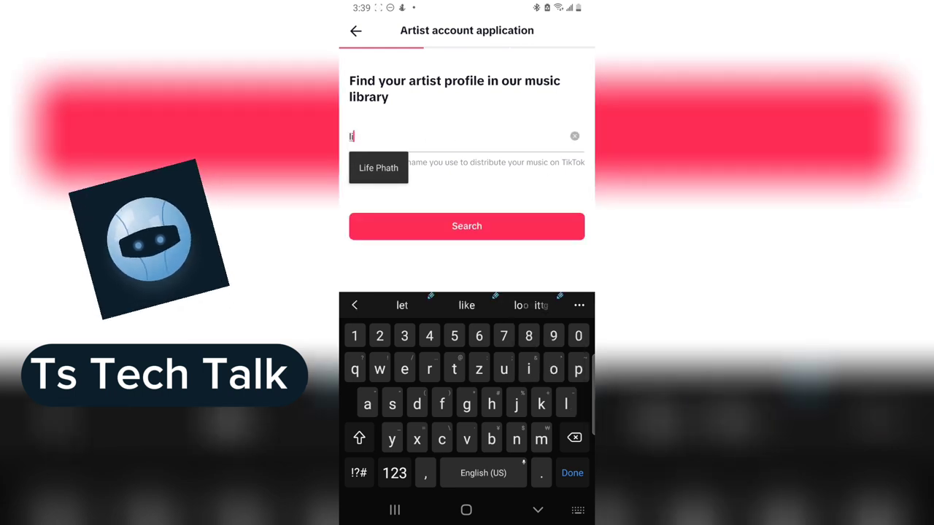
pyautogui.click(378, 168)
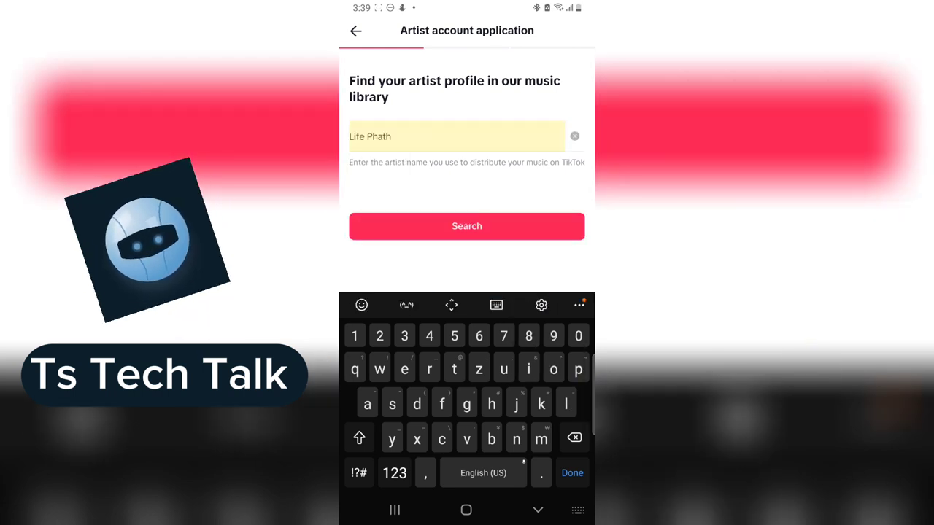
pyautogui.click(487, 232)
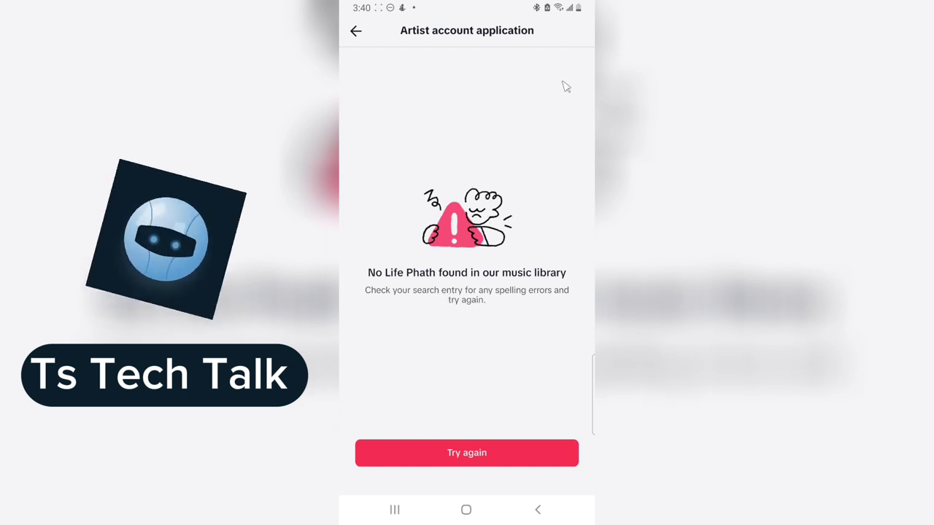
# Step: Back out of the Artist application, Creator tools and profile to the For You feed
pyautogui.click(355, 31)
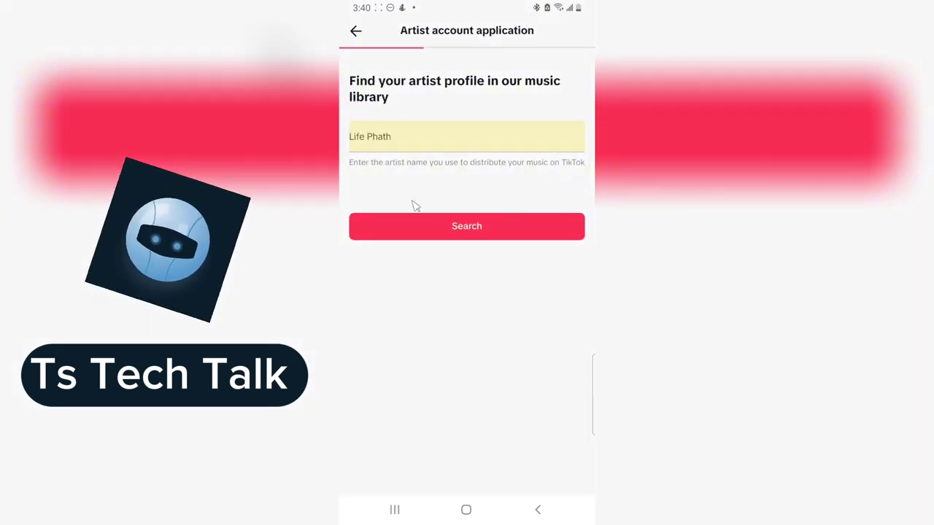
pyautogui.click(355, 32)
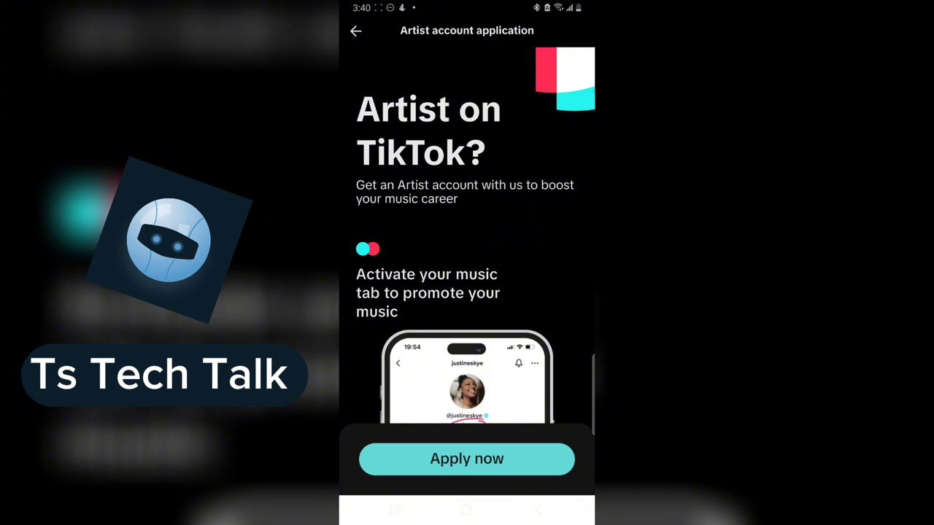
pyautogui.click(532, 469)
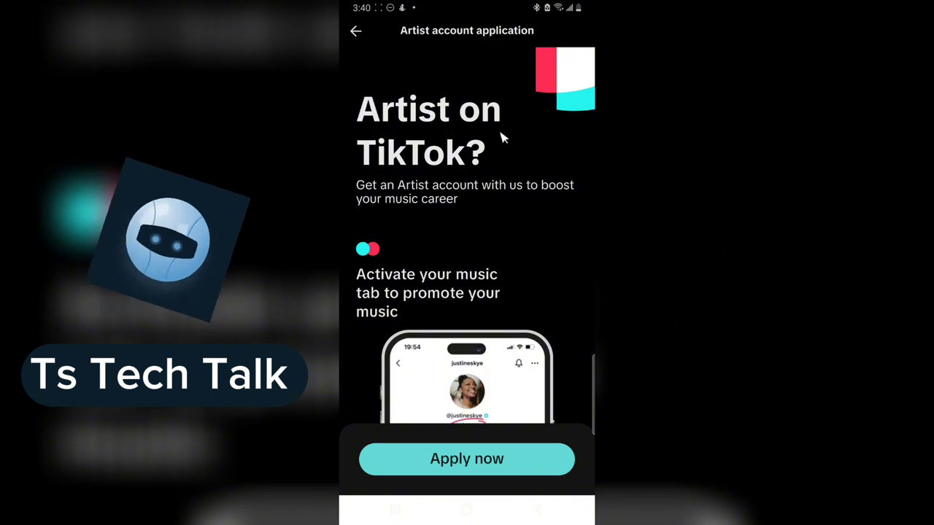
pyautogui.click(355, 32)
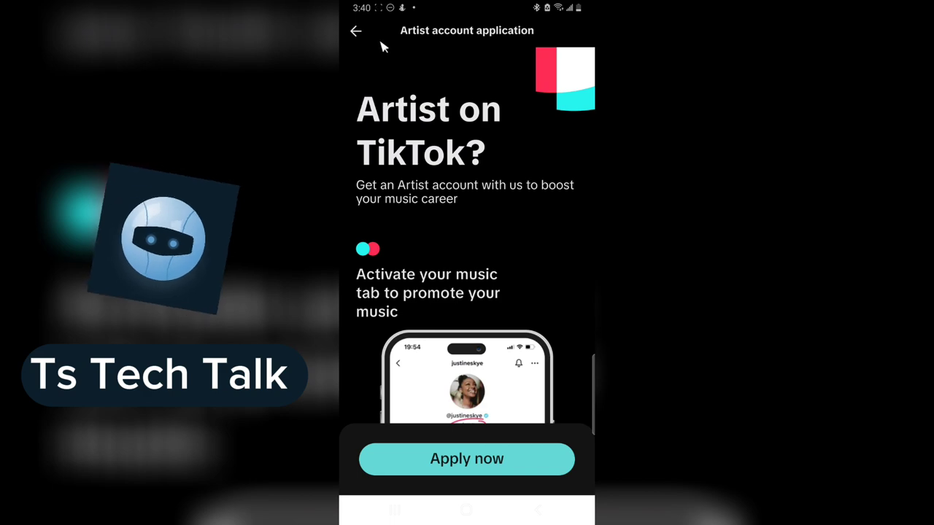
pyautogui.click(355, 31)
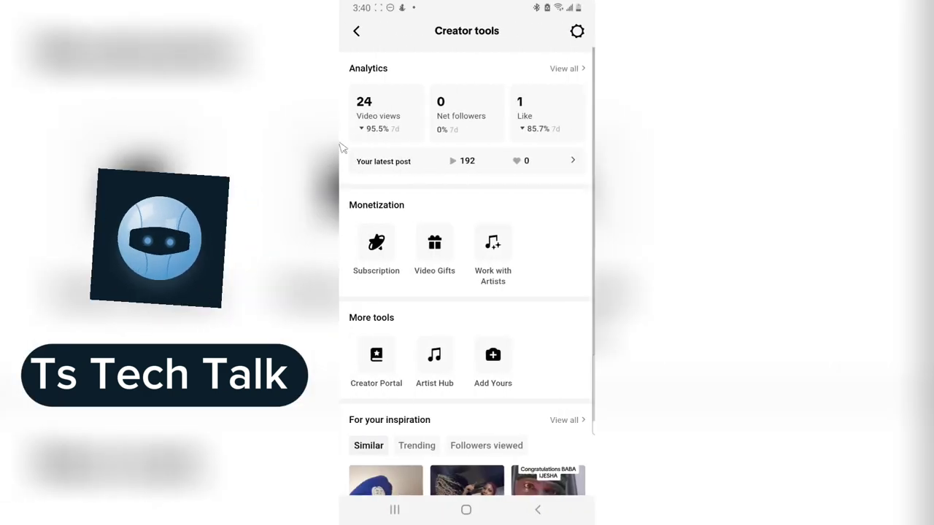
pyautogui.click(361, 34)
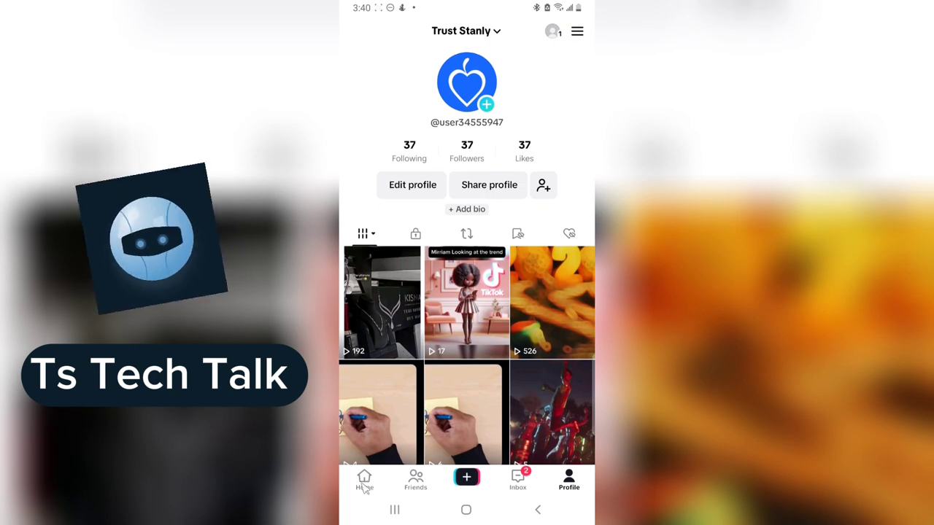
pyautogui.click(364, 478)
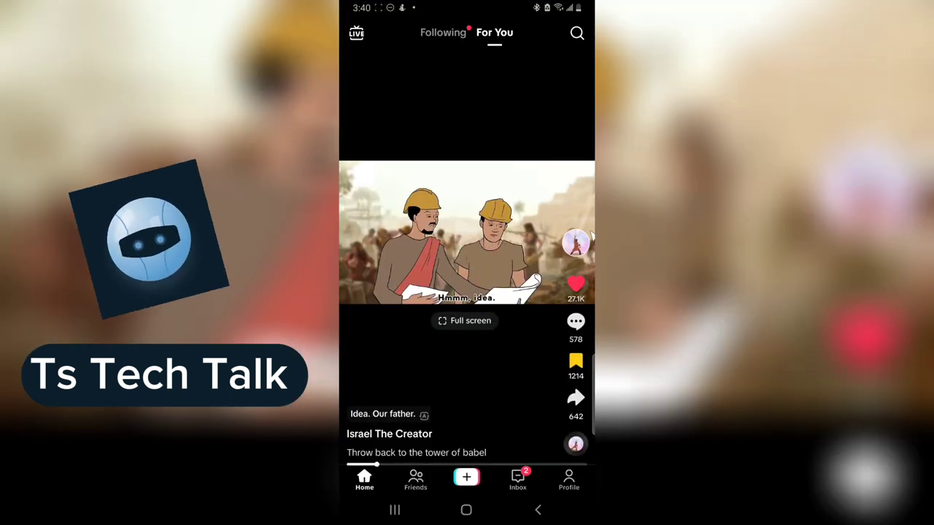
pyautogui.click(575, 244)
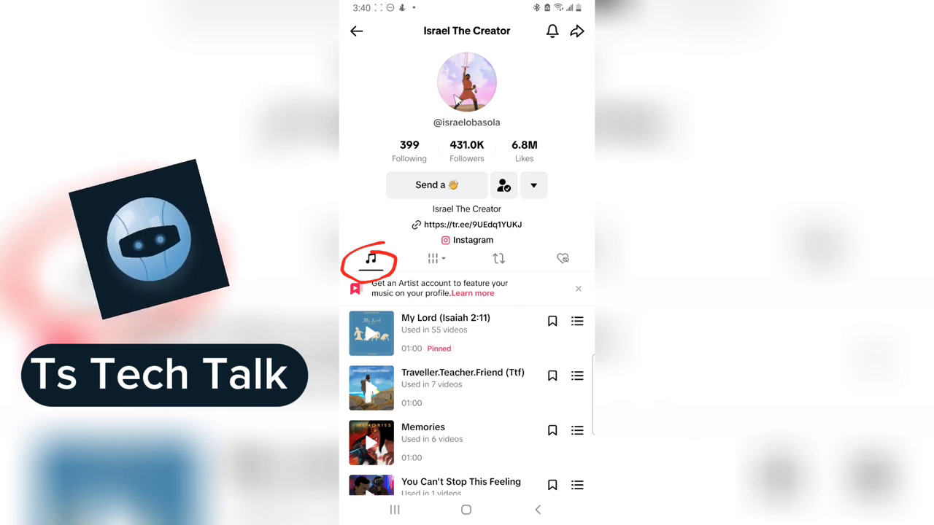
pyautogui.click(356, 32)
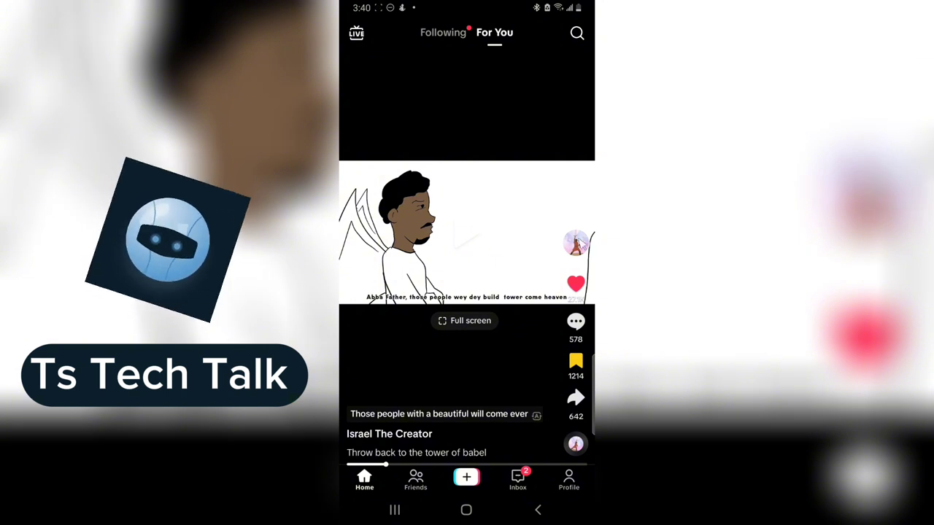
# Step: Open the video creator's profile and pause the pinned My Lord track
pyautogui.click(576, 244)
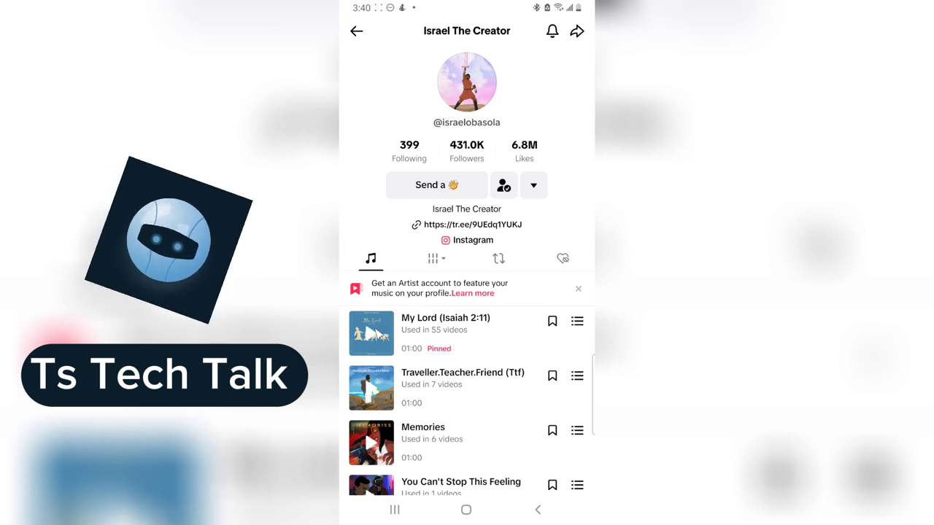
pyautogui.scroll(-1, 462, 374)
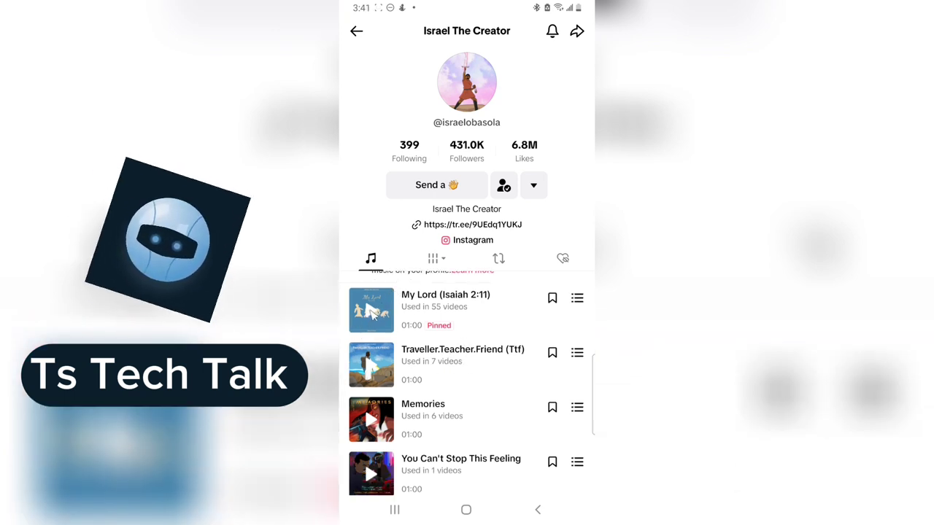
pyautogui.click(372, 314)
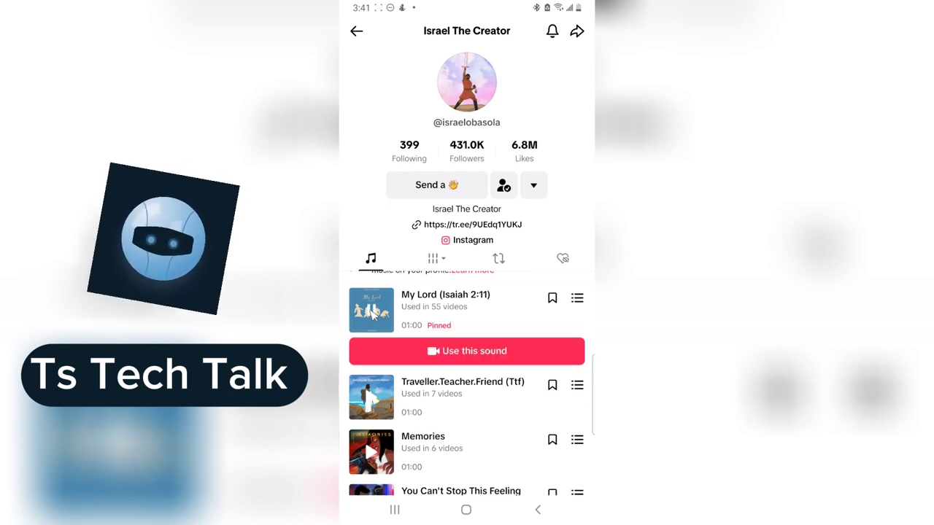
pyautogui.click(372, 314)
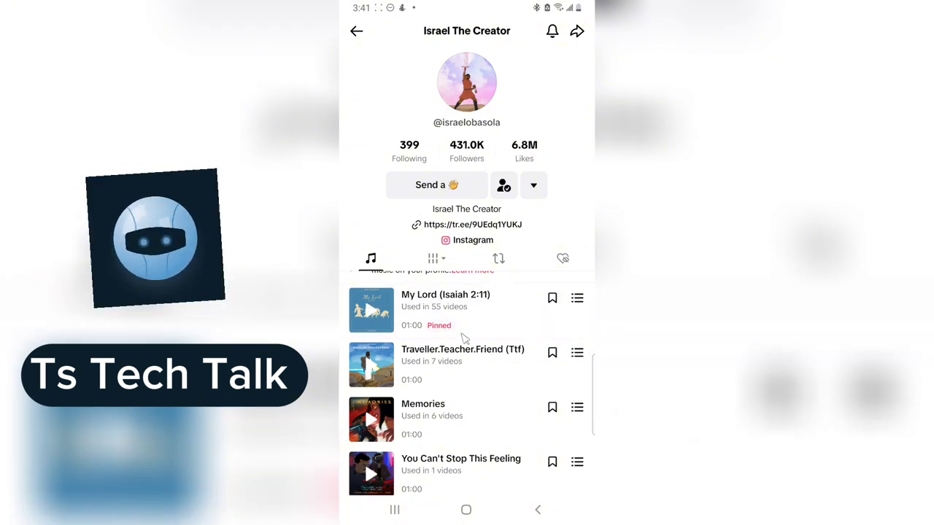
pyautogui.scroll(1, 426, 301)
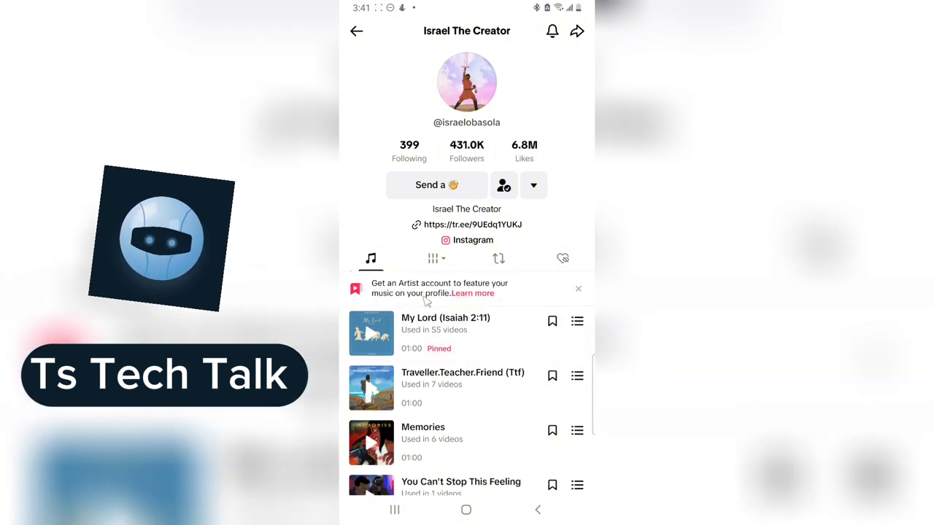
# Step: Toggle between the artist's music list and videos tab, ending on videos and playlists
pyautogui.click(435, 263)
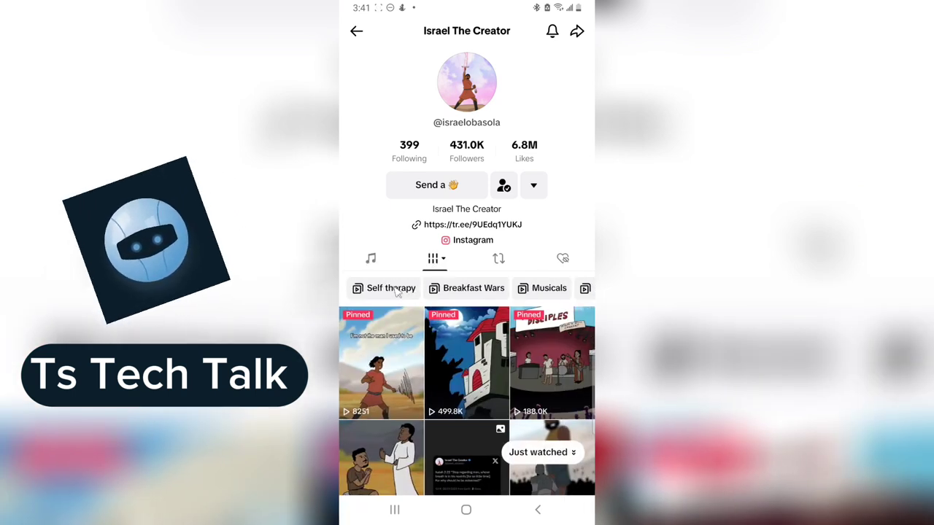
pyautogui.click(370, 259)
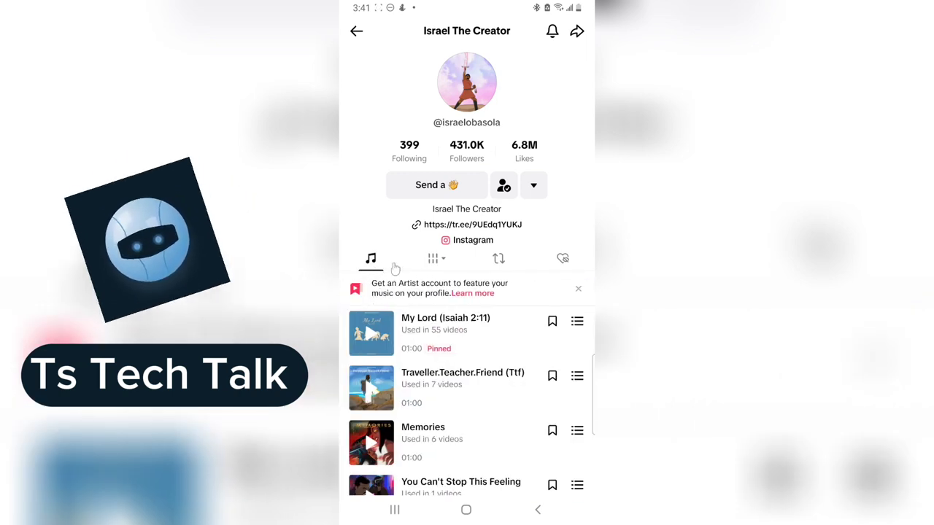
pyautogui.click(435, 262)
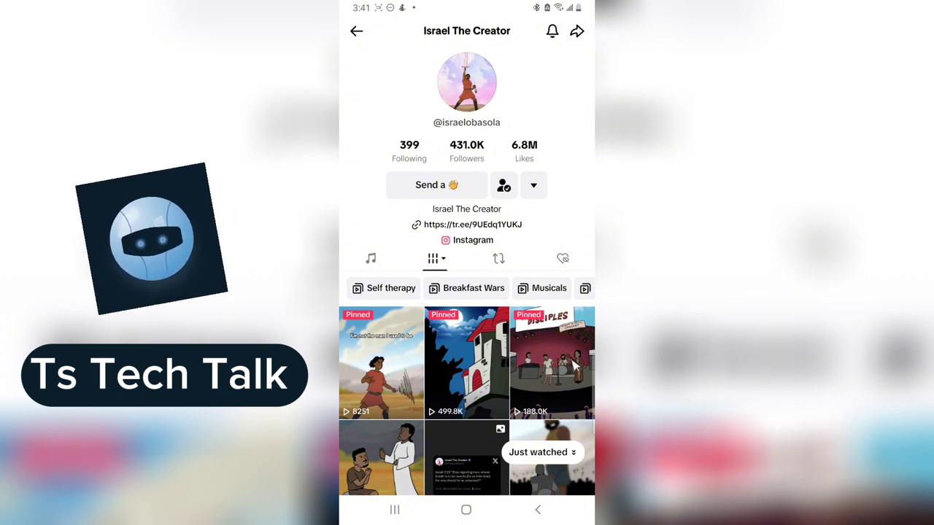
pyautogui.click(377, 264)
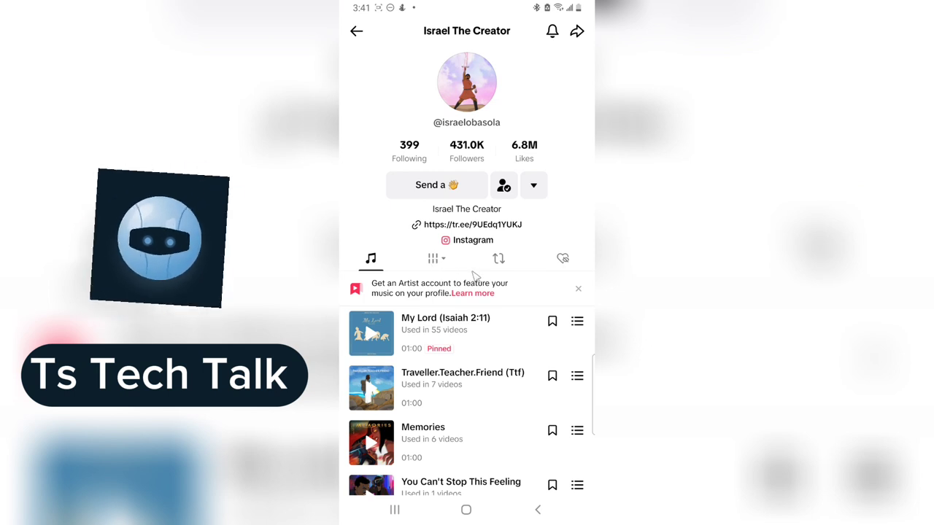
pyautogui.click(436, 261)
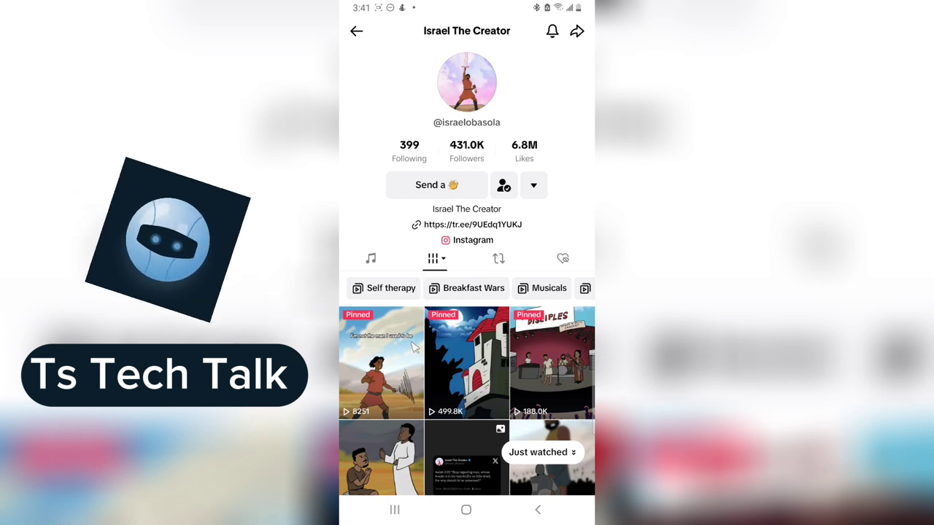
# Step: Open and pause the second pinned castle video, then open its My Lord sound page
pyautogui.click(469, 352)
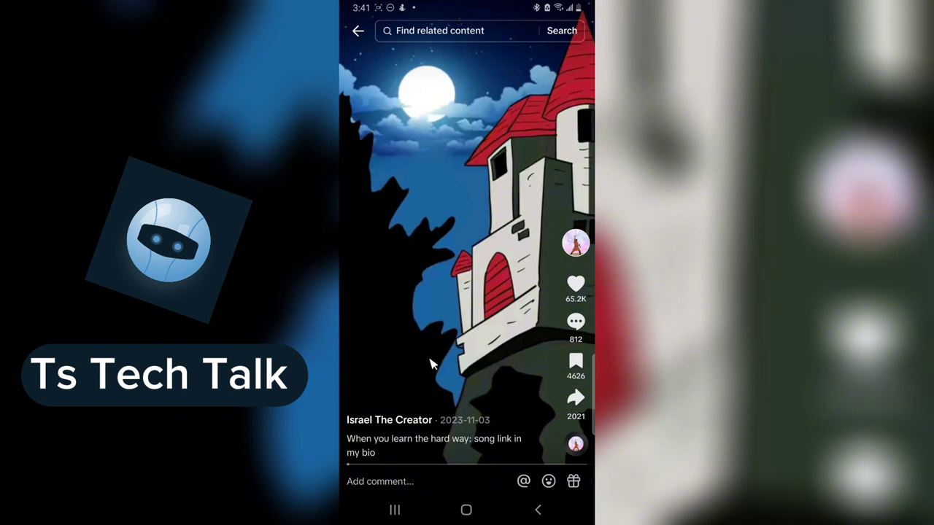
pyautogui.click(474, 281)
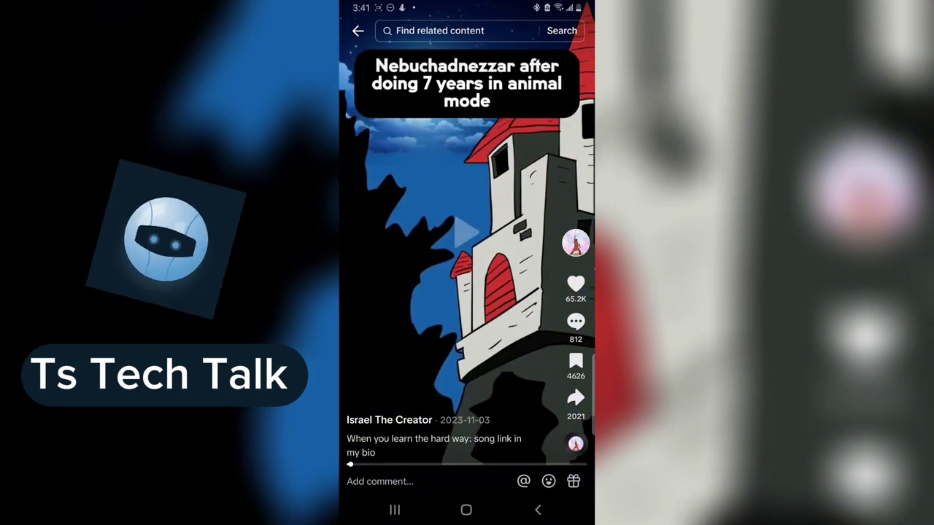
pyautogui.moveTo(580, 423)
pyautogui.mouseDown()
pyautogui.moveTo(549, 444)
pyautogui.moveTo(592, 459)
pyautogui.moveTo(587, 436)
pyautogui.mouseUp()
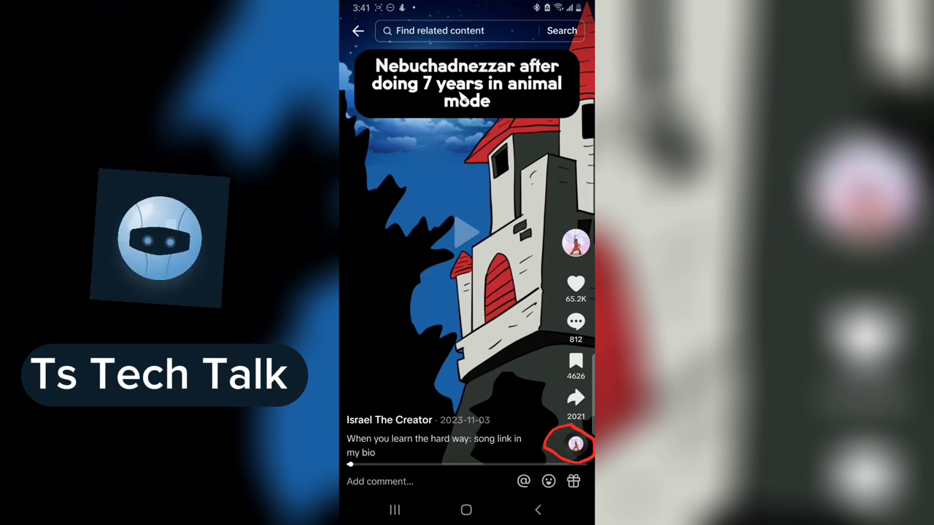
pyautogui.click(576, 445)
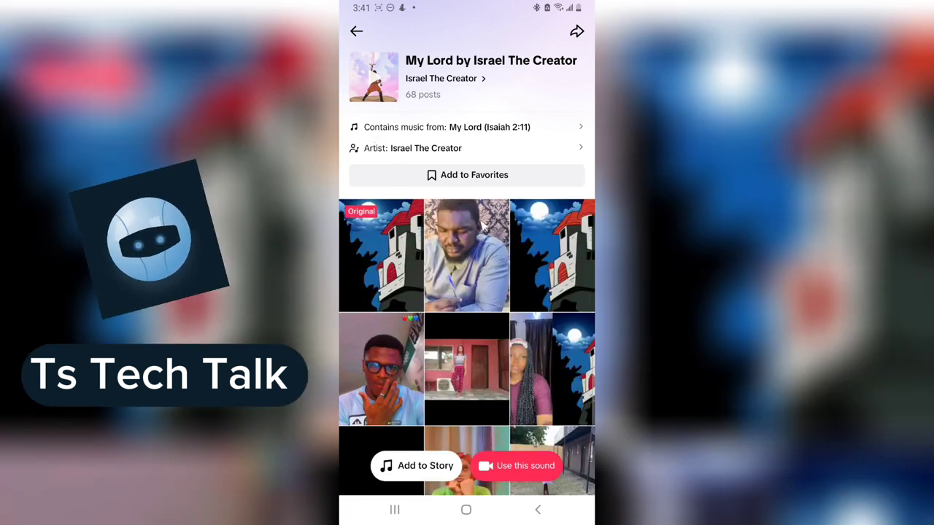
# Step: Review the My Lord sound page's 'Contains music from' and 'Artist' rows
pyautogui.moveTo(557, 134)
pyautogui.mouseDown()
pyautogui.moveTo(431, 145)
pyautogui.moveTo(458, 112)
pyautogui.moveTo(497, 109)
pyautogui.moveTo(550, 127)
pyautogui.mouseUp()
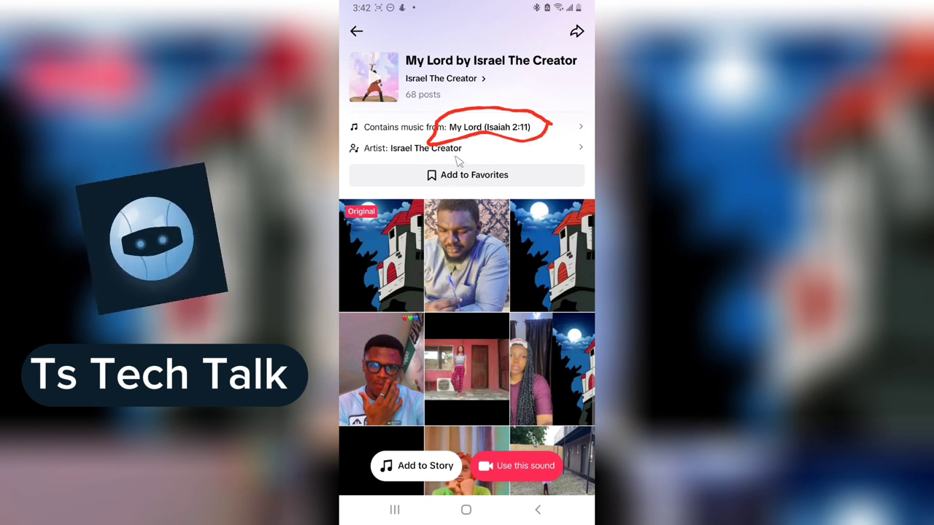
pyautogui.moveTo(461, 152)
pyautogui.mouseDown()
pyautogui.moveTo(407, 164)
pyautogui.moveTo(390, 134)
pyautogui.mouseUp()
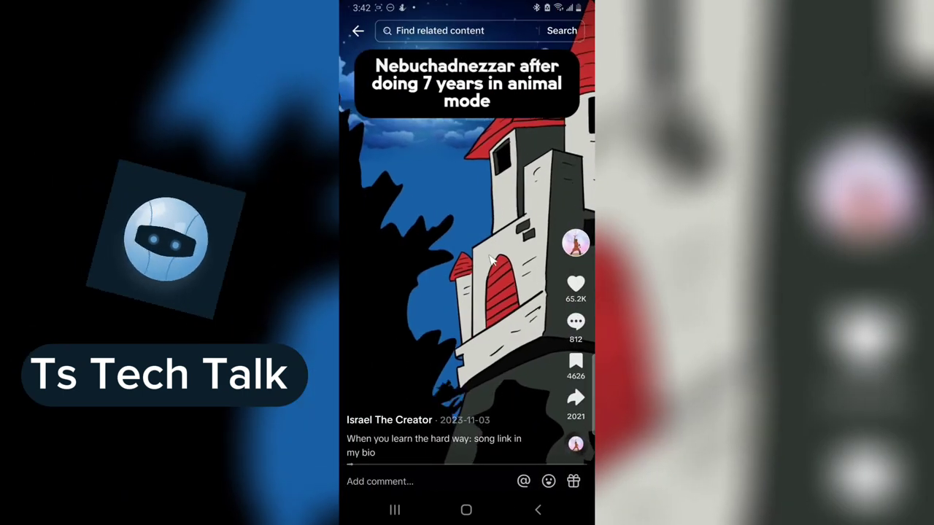
# Step: Return to the artist's profile, show its music-note song list, then go back to For You
pyautogui.click(360, 31)
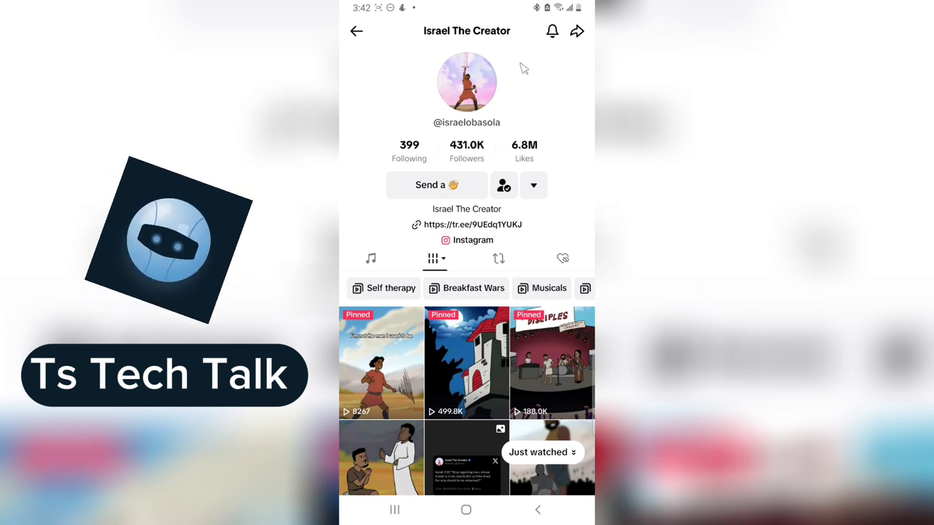
pyautogui.moveTo(509, 45); pyautogui.dragTo(430, 36)
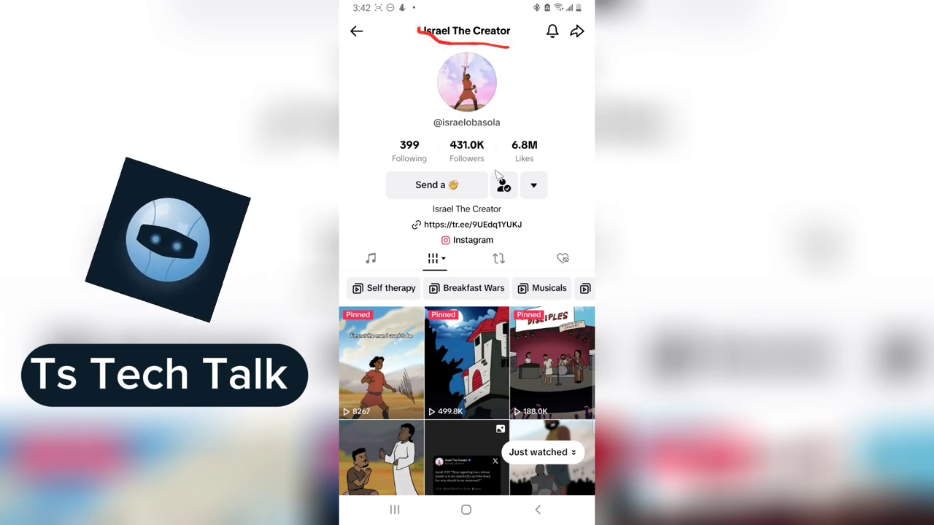
pyautogui.click(372, 261)
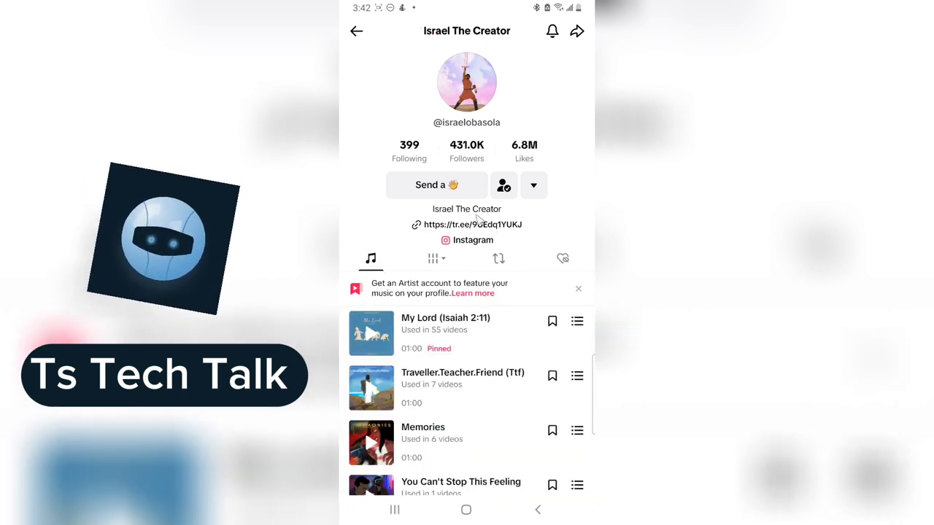
pyautogui.moveTo(510, 312)
pyautogui.mouseDown()
pyautogui.moveTo(482, 347)
pyautogui.moveTo(406, 343)
pyautogui.moveTo(396, 316)
pyautogui.moveTo(428, 305)
pyautogui.moveTo(515, 316)
pyautogui.mouseUp()
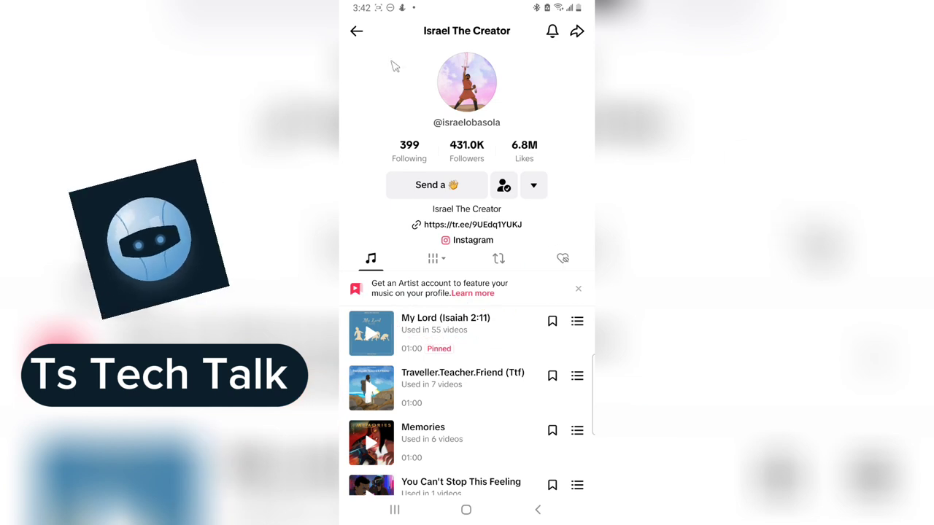
pyautogui.click(357, 31)
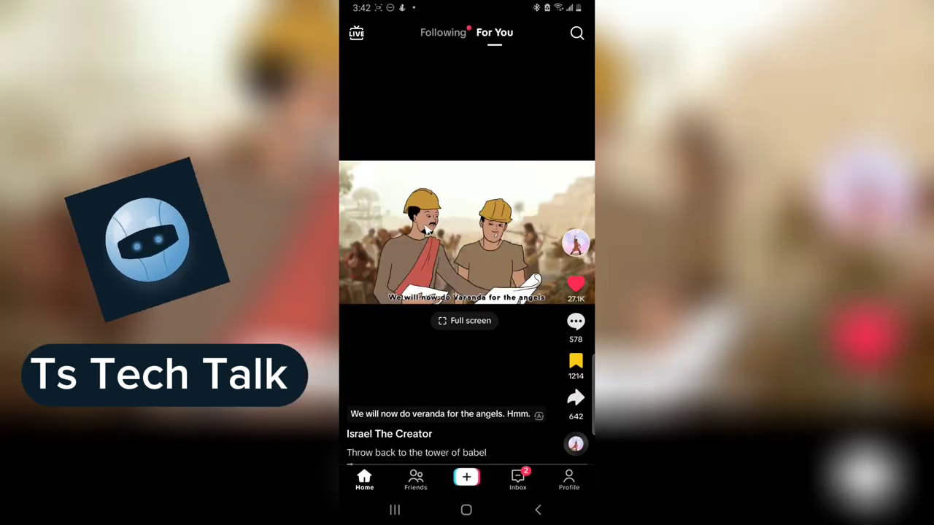
pyautogui.click(568, 478)
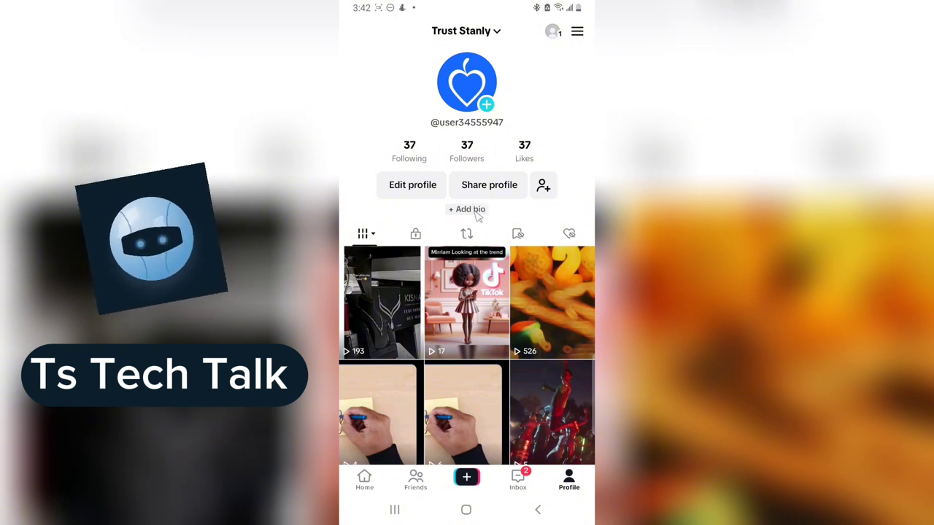
pyautogui.moveTo(581, 62)
pyautogui.mouseDown()
pyautogui.moveTo(588, 38)
pyautogui.moveTo(574, 29)
pyautogui.moveTo(586, 52)
pyautogui.moveTo(544, 123)
pyautogui.mouseUp()
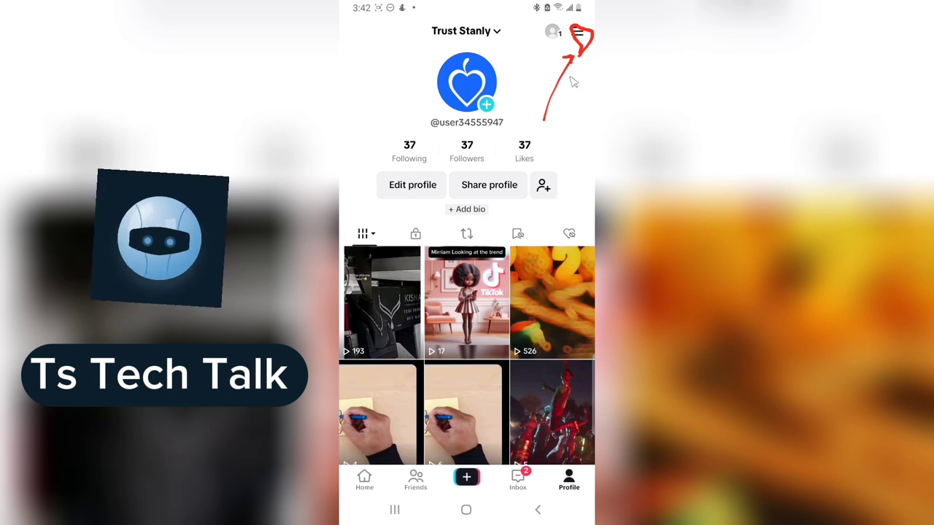
pyautogui.click(582, 34)
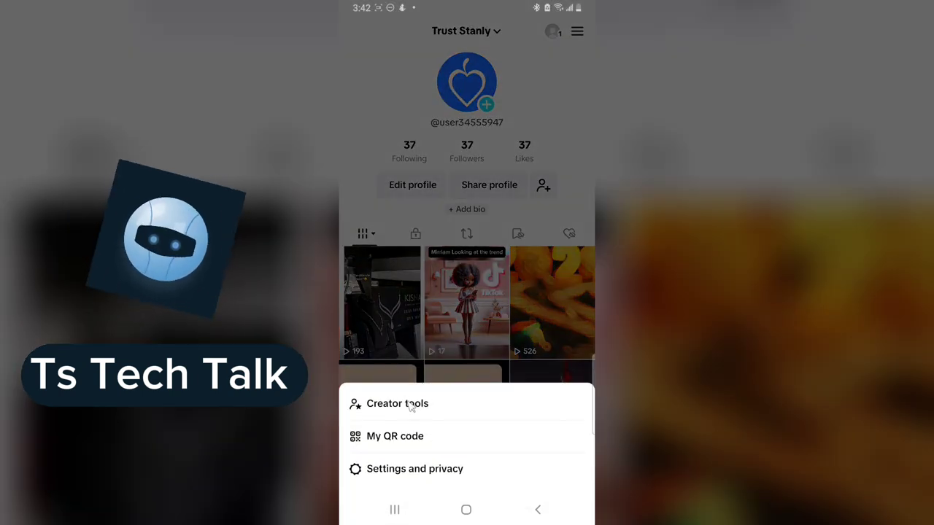
pyautogui.click(398, 404)
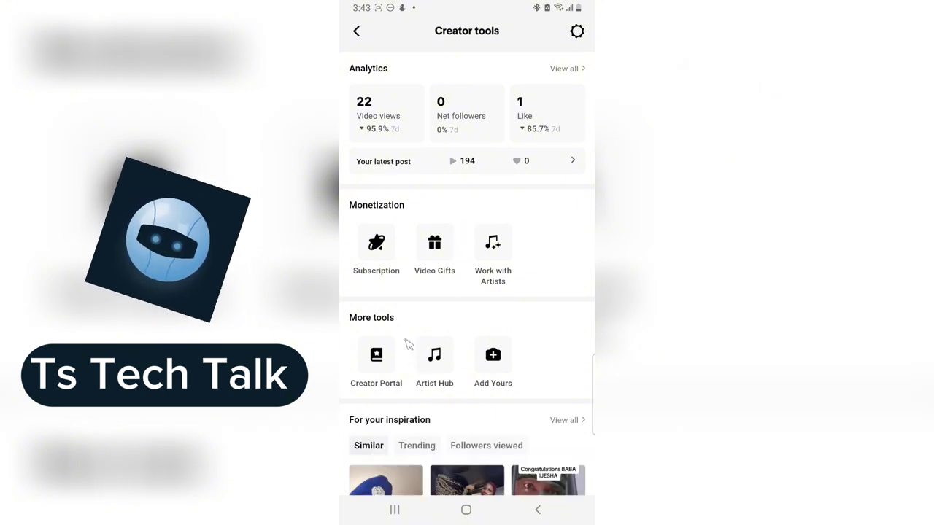
pyautogui.moveTo(391, 332)
pyautogui.mouseDown()
pyautogui.moveTo(341, 339)
pyautogui.moveTo(355, 400)
pyautogui.moveTo(400, 392)
pyautogui.moveTo(408, 358)
pyautogui.moveTo(387, 334)
pyautogui.mouseUp()
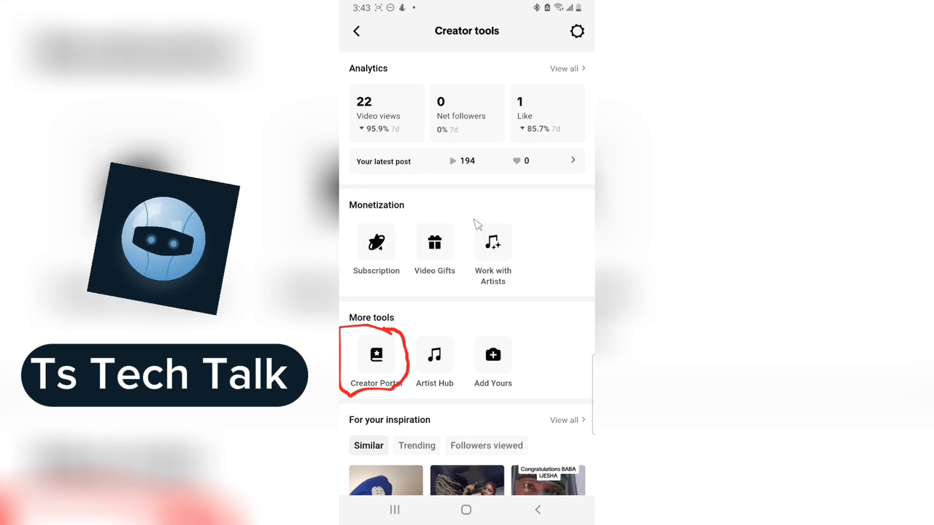
# Step: Open the Creator Portal and scroll to the 'Everything You Need to Know as an Artist on TikTok' card
pyautogui.click(381, 357)
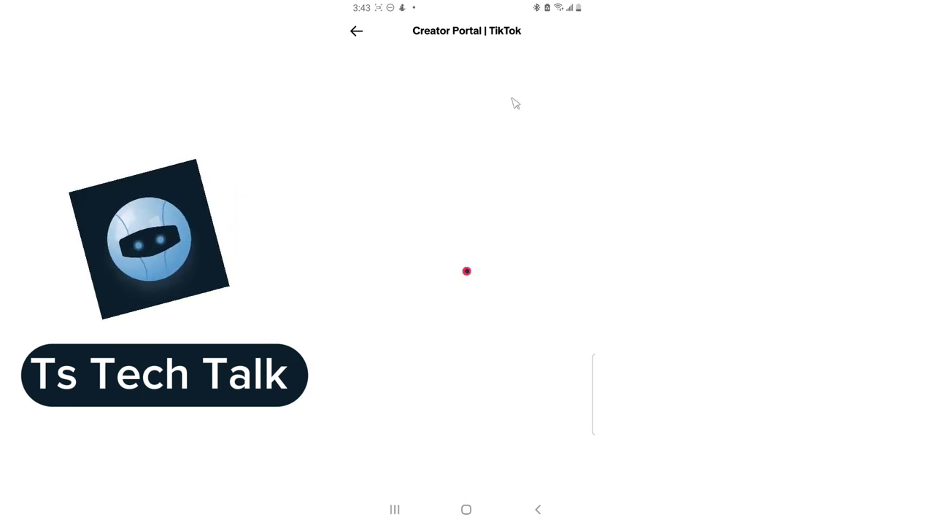
pyautogui.scroll(-10, 527, 292)
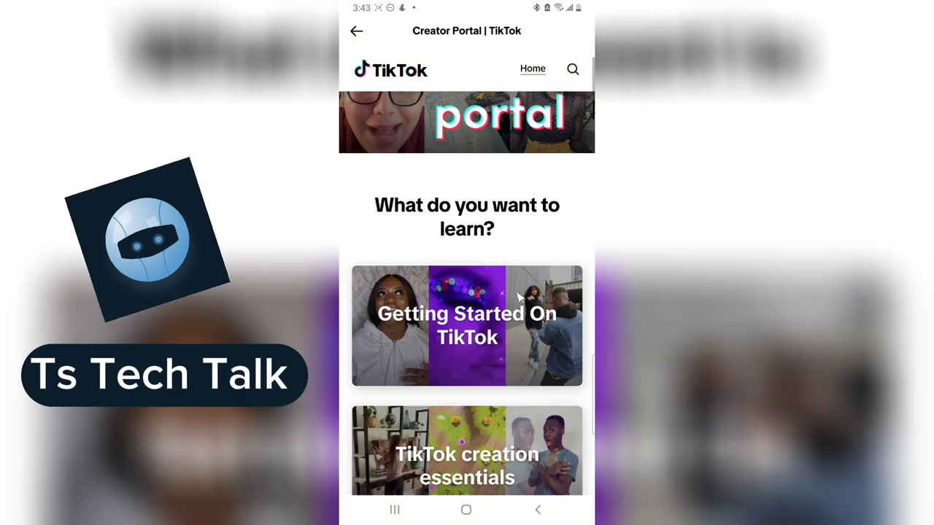
pyautogui.scroll(-8, 526, 292)
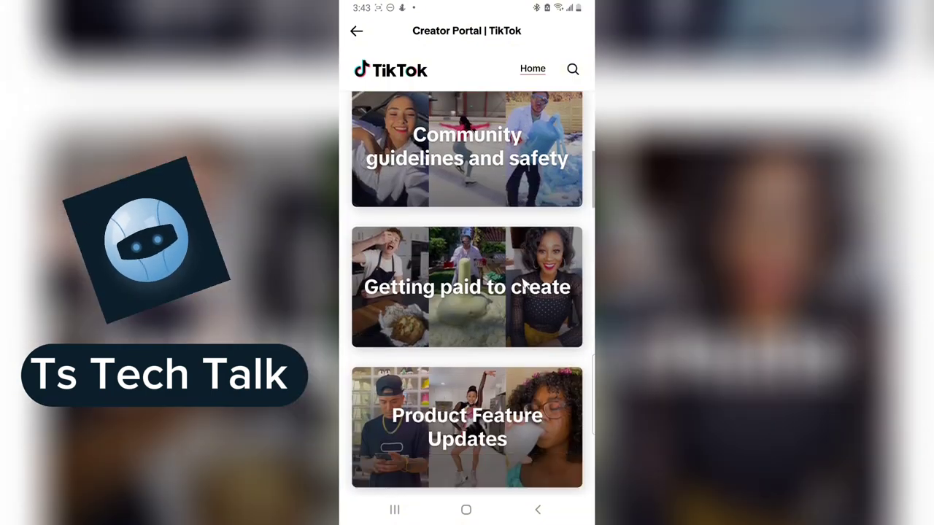
pyautogui.scroll(-2, 538, 301)
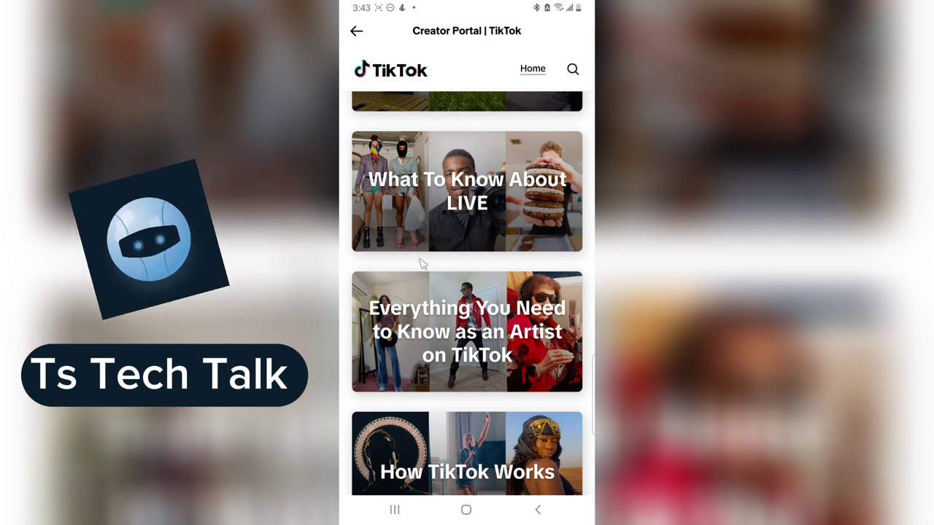
pyautogui.moveTo(408, 261)
pyautogui.mouseDown()
pyautogui.moveTo(344, 269)
pyautogui.moveTo(341, 379)
pyautogui.moveTo(403, 395)
pyautogui.moveTo(559, 398)
pyautogui.moveTo(590, 305)
pyautogui.moveTo(531, 253)
pyautogui.moveTo(438, 269)
pyautogui.moveTo(375, 265)
pyautogui.moveTo(345, 292)
pyautogui.moveTo(353, 415)
pyautogui.moveTo(577, 382)
pyautogui.moveTo(576, 290)
pyautogui.moveTo(544, 264)
pyautogui.moveTo(363, 270)
pyautogui.mouseUp()
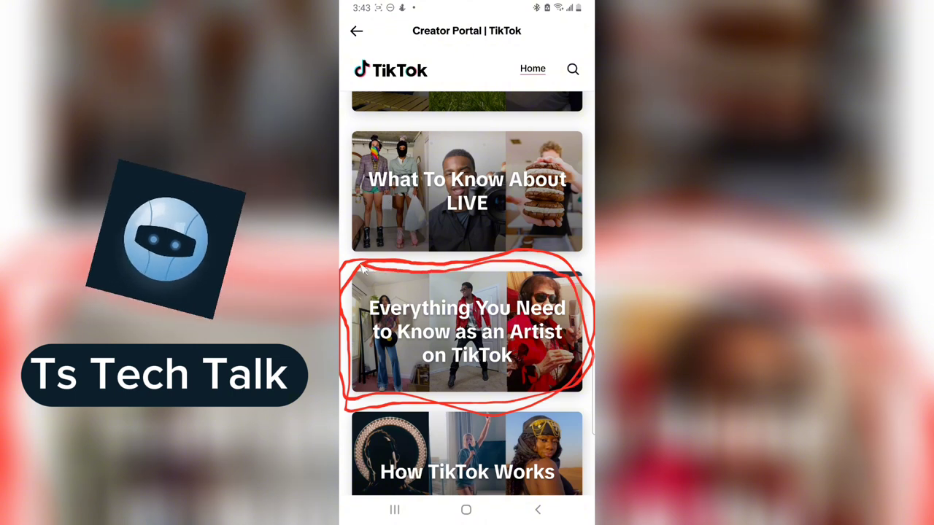
pyautogui.scroll(10, 474, 343)
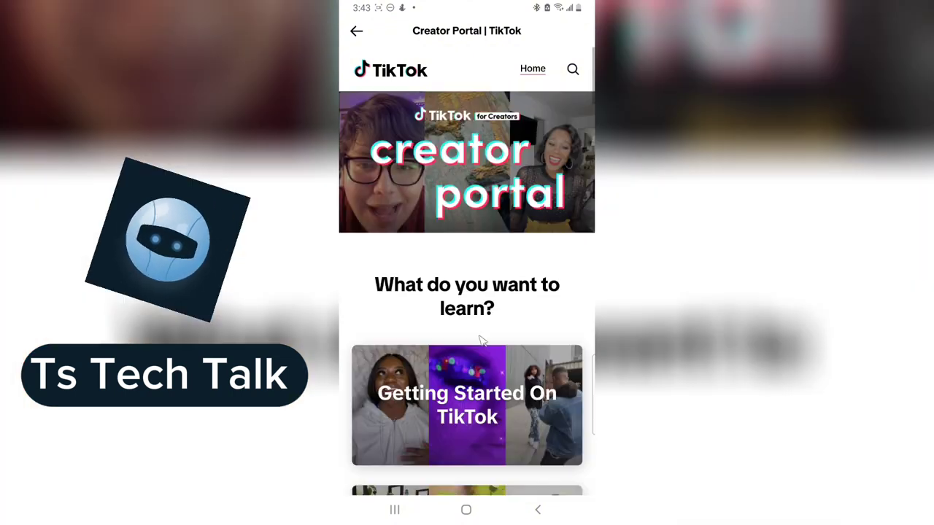
pyautogui.scroll(-20, 550, 315)
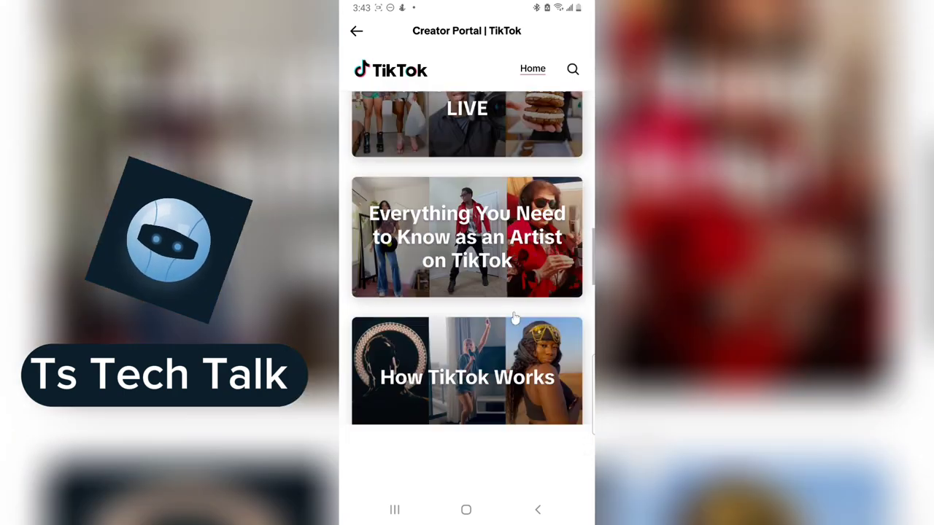
pyautogui.scroll(10, 515, 319)
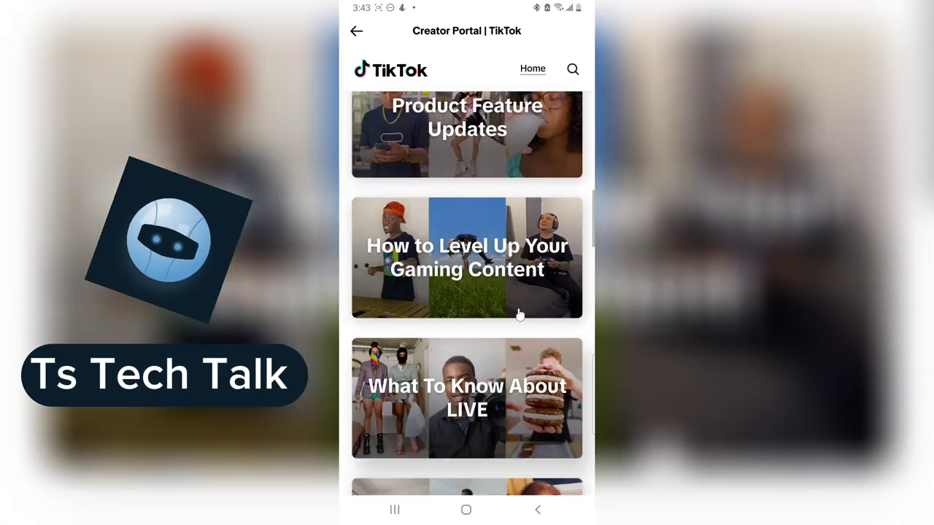
pyautogui.scroll(-3, 517, 316)
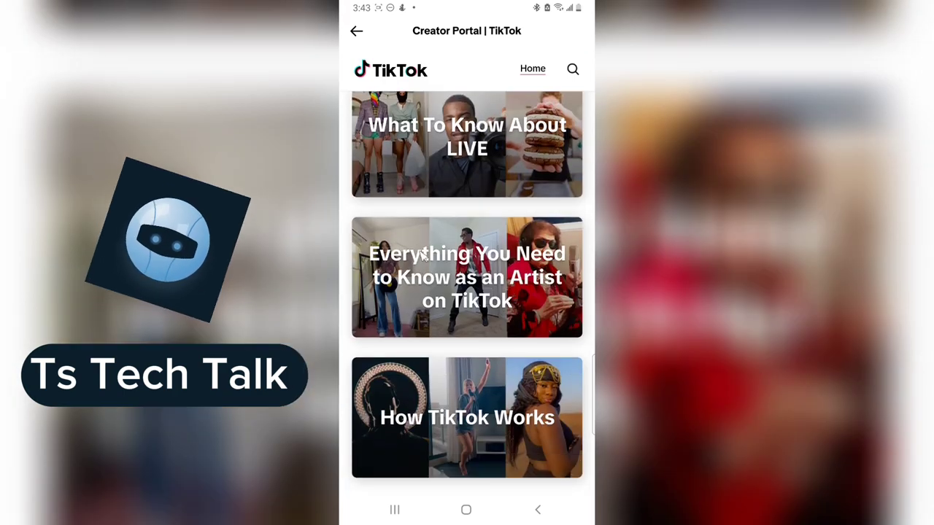
# Step: Open the artist guide's By Artist article and scroll through its pinned-video tips
pyautogui.click(427, 260)
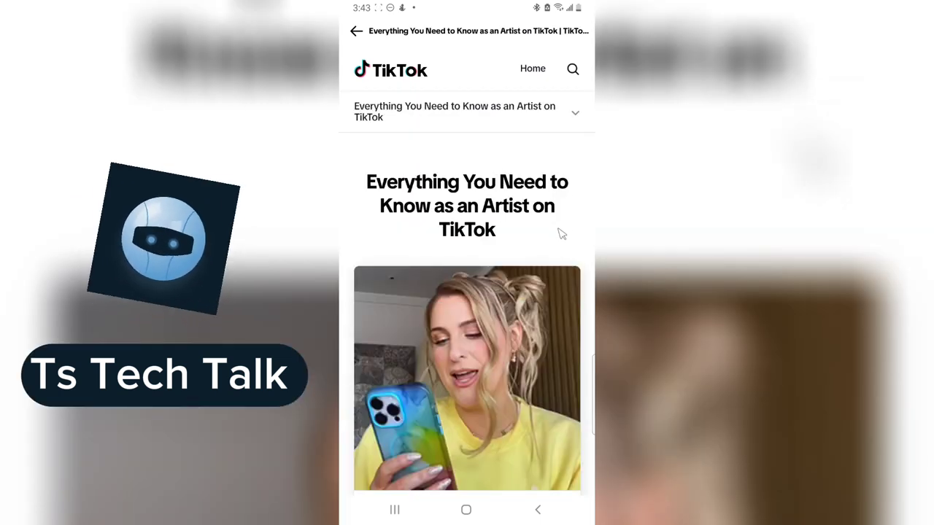
pyautogui.scroll(-5, 551, 259)
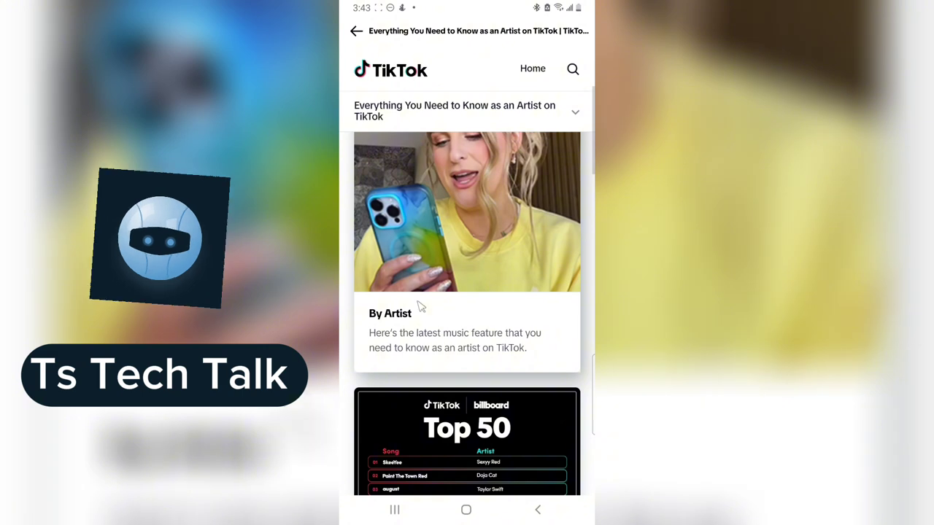
pyautogui.click(392, 315)
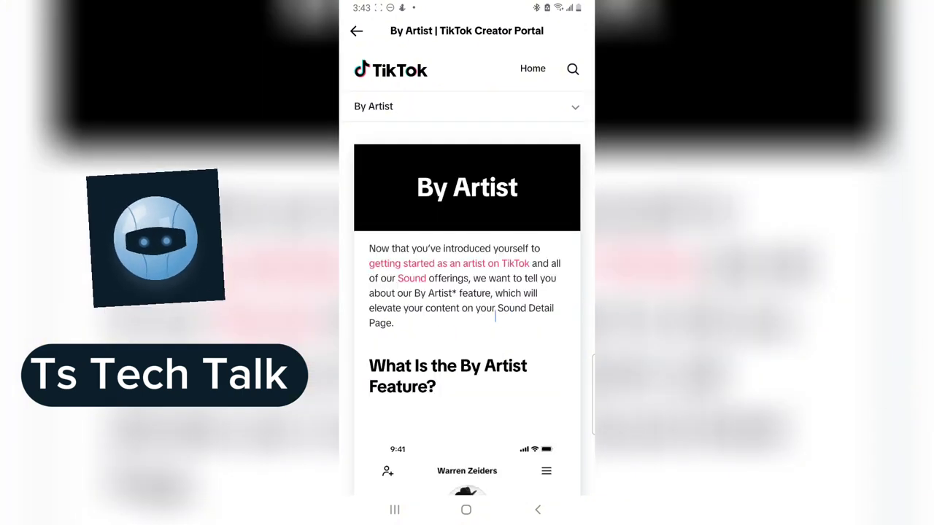
pyautogui.scroll(-5, 474, 265)
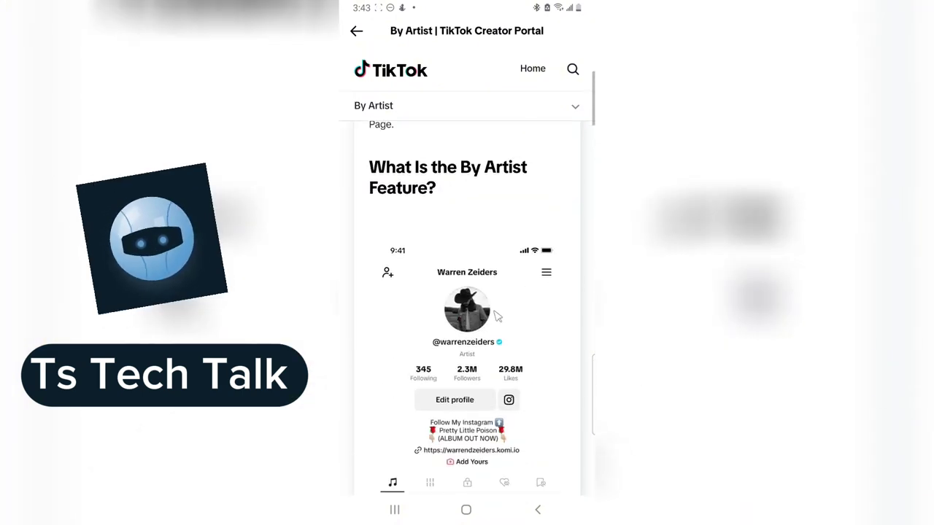
pyautogui.scroll(-15, 514, 313)
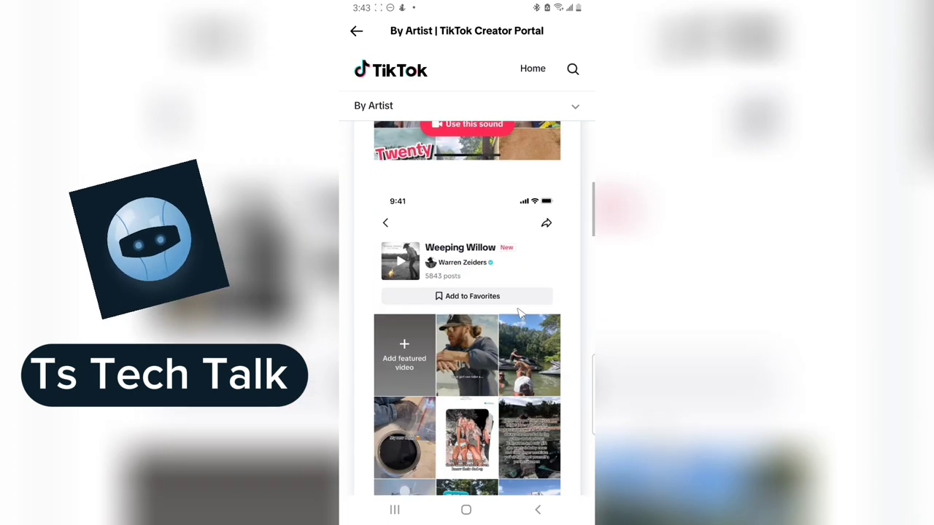
pyautogui.scroll(-20, 517, 320)
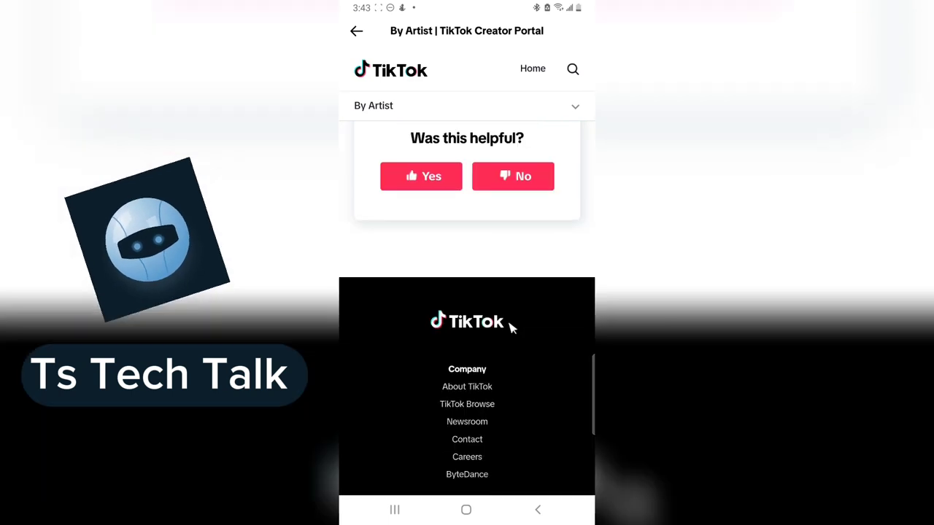
pyautogui.scroll(10, 512, 324)
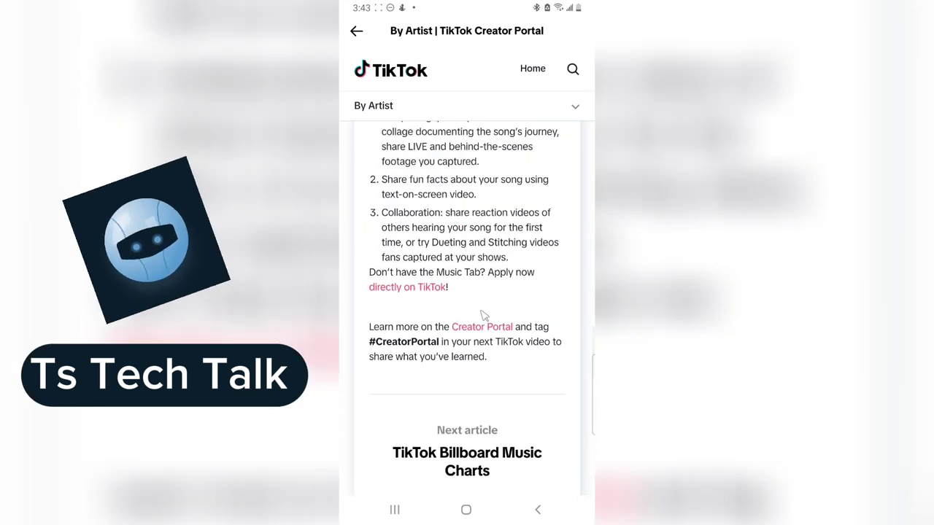
pyautogui.scroll(-2, 471, 302)
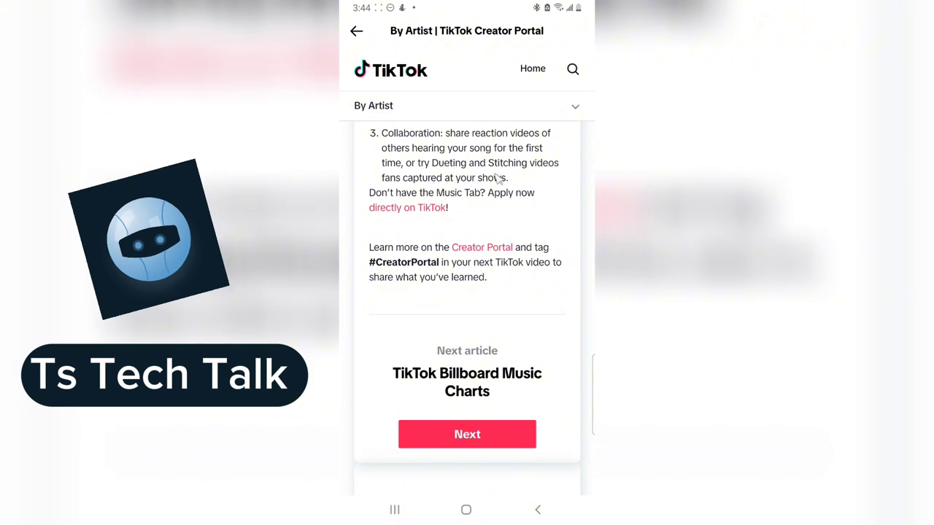
pyautogui.scroll(10, 491, 233)
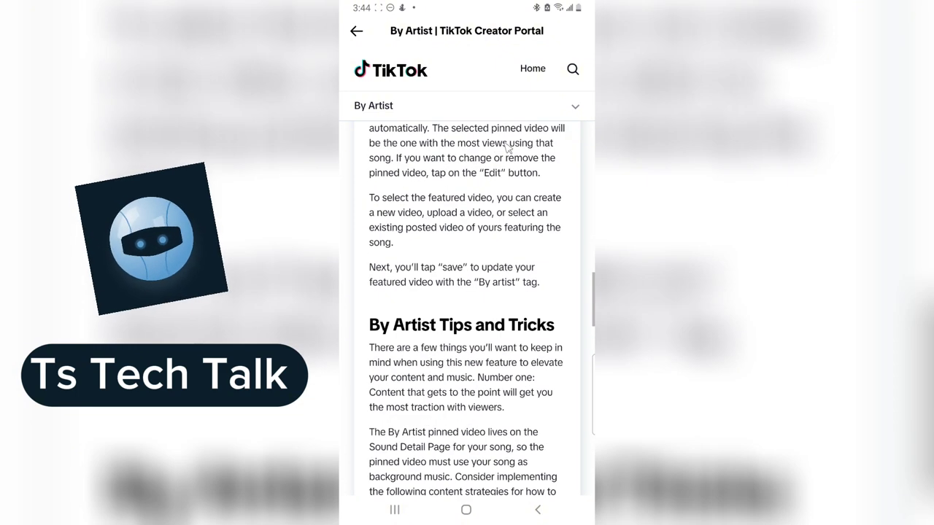
pyautogui.scroll(10, 510, 148)
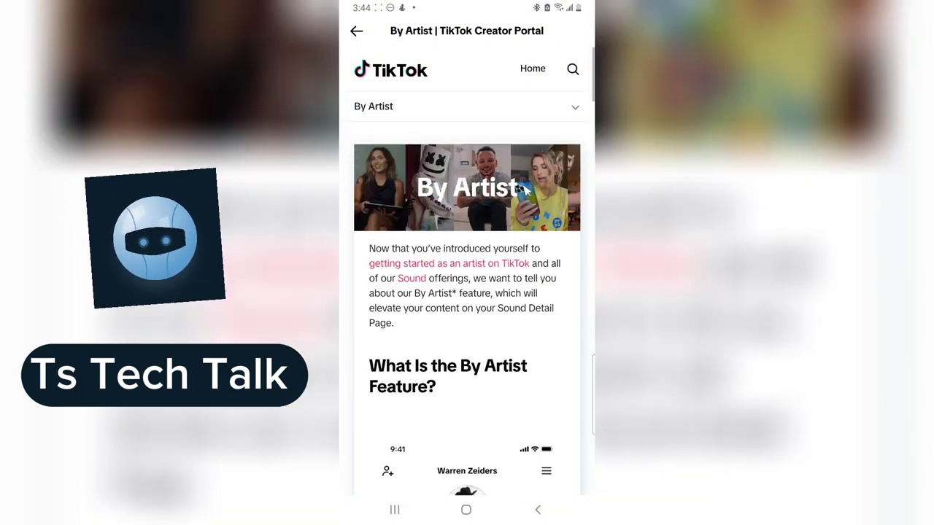